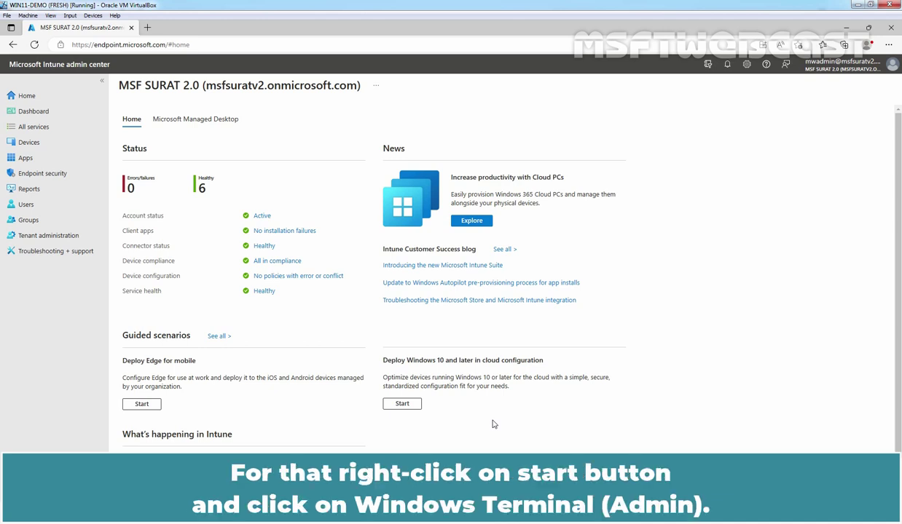
Open Windows Terminal with administrator rights, approve the elevation, maximize its window and enlarge the text
{"action": "right_click", "coordinate": [331, 477]}
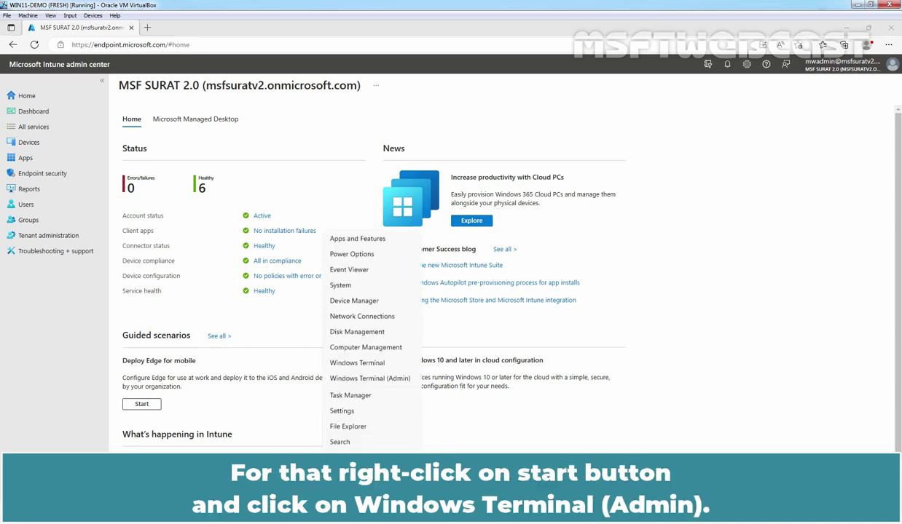
{"action": "left_click", "coordinate": [386, 380]}
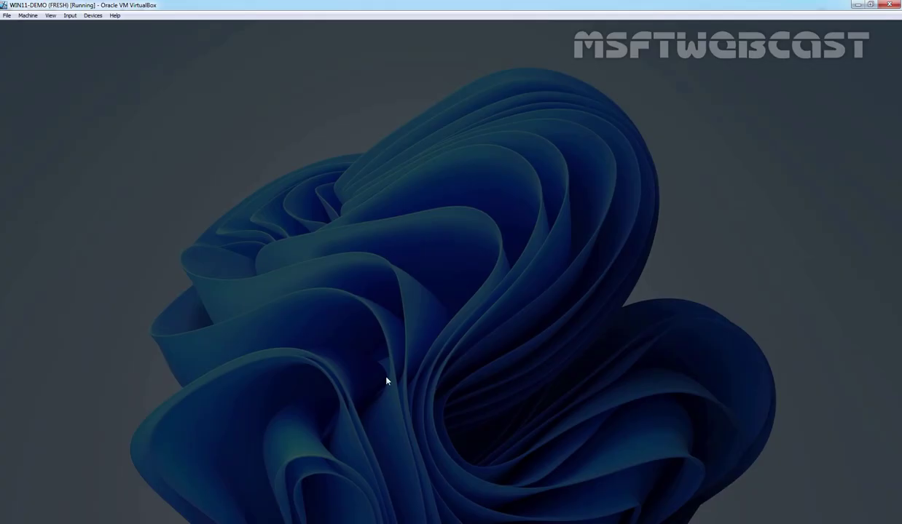
{"action": "left_click", "coordinate": [401, 345]}
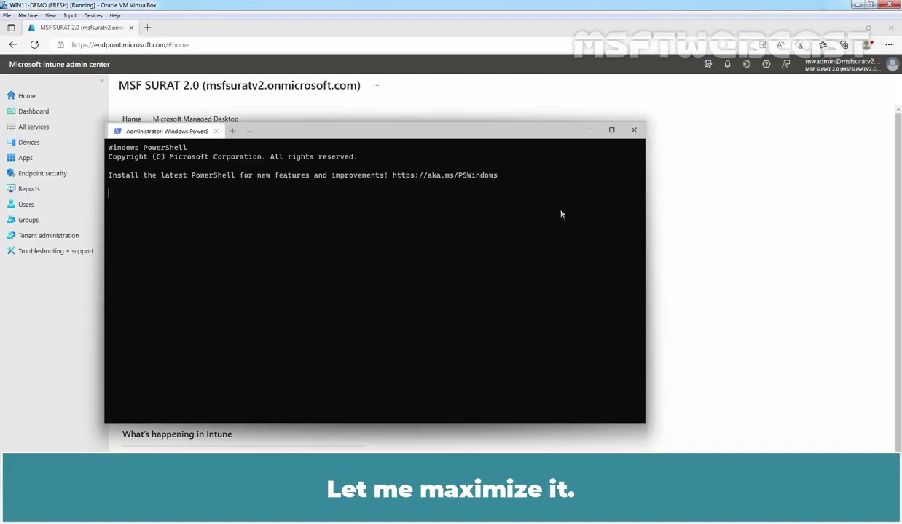
{"action": "left_click", "coordinate": [611, 130]}
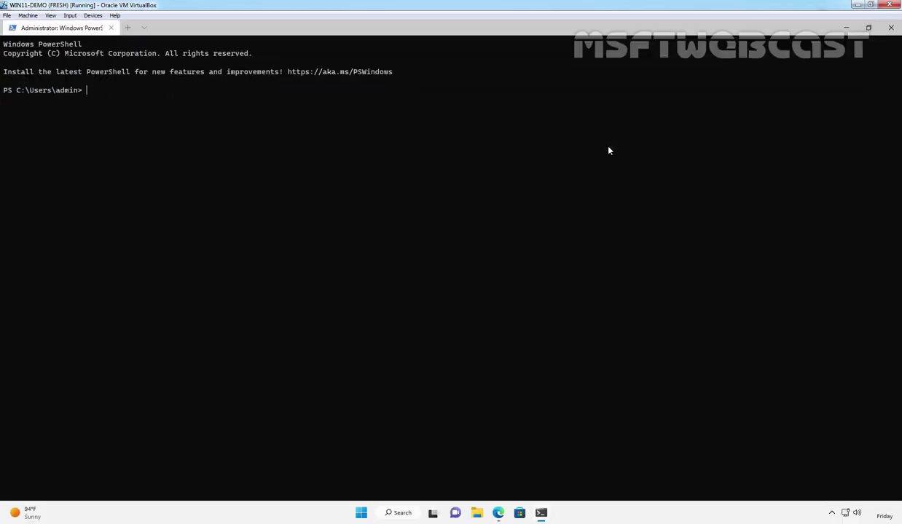
{"action": "key", "text": "ctrl+plus"}
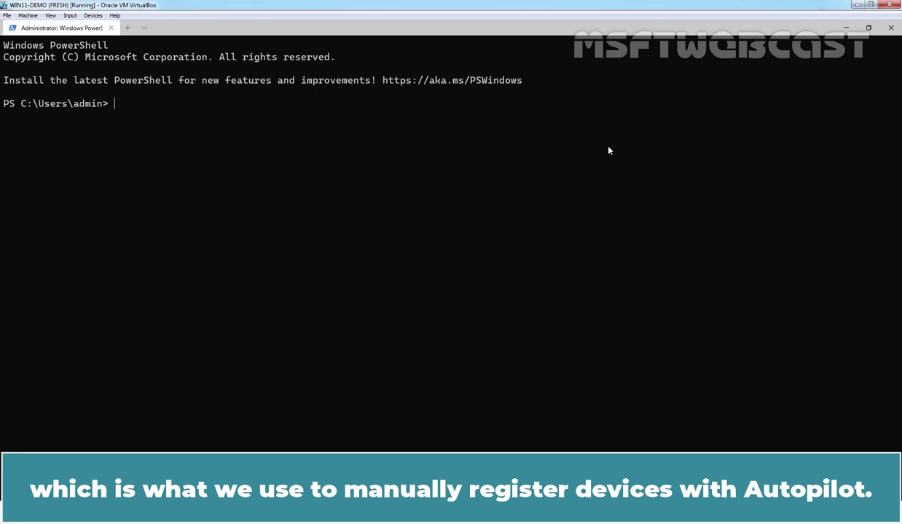
Run Install-Script for get-windowsautopilotinfo in PowerShell
{"action": "type", "text": "install-scr"}
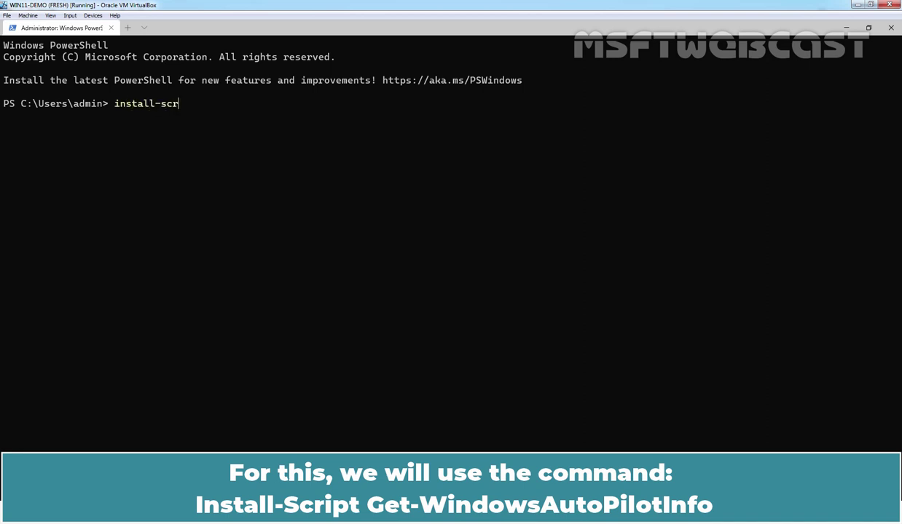
{"action": "key", "text": "Tab"}
{"action": "type", "text": "get-windowsaut"}
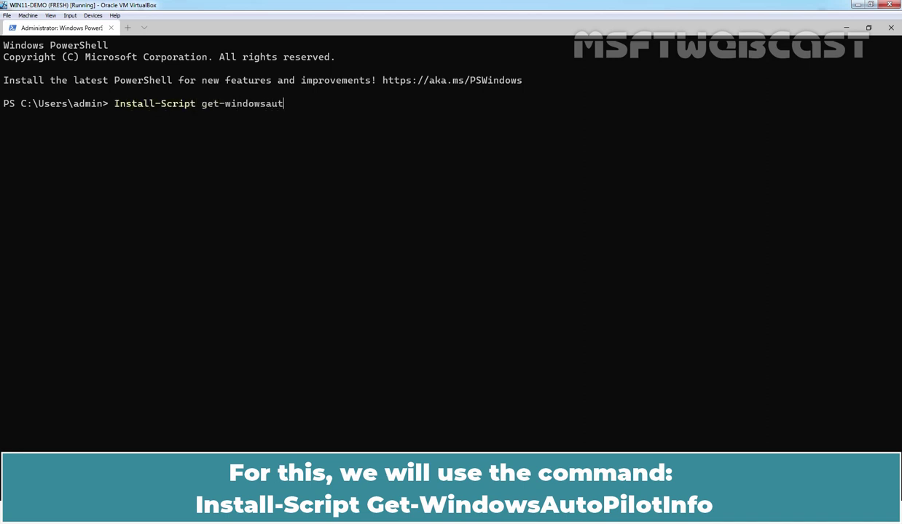
{"action": "type", "text": "opilotinfo"}
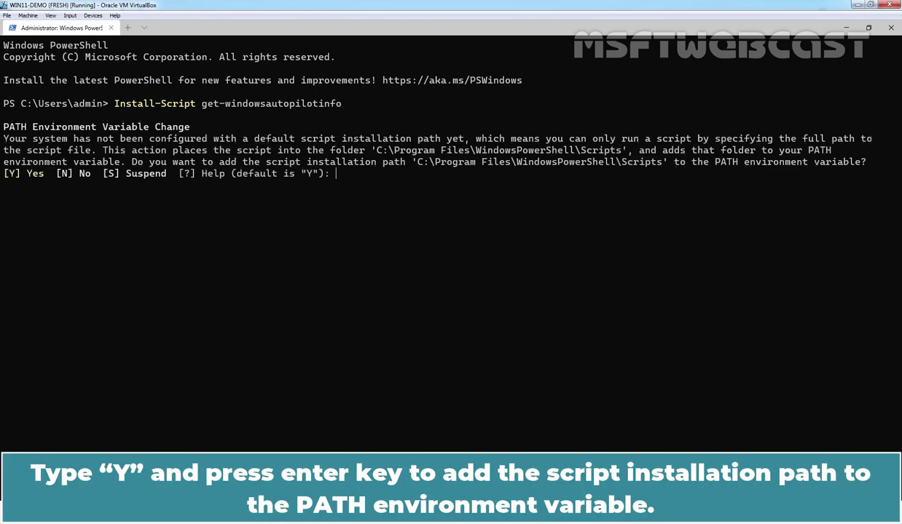
Answer Y to the PATH variable change, the NuGet provider installation and the installation of scripts from PSGallery
{"action": "type", "text": "Y"}
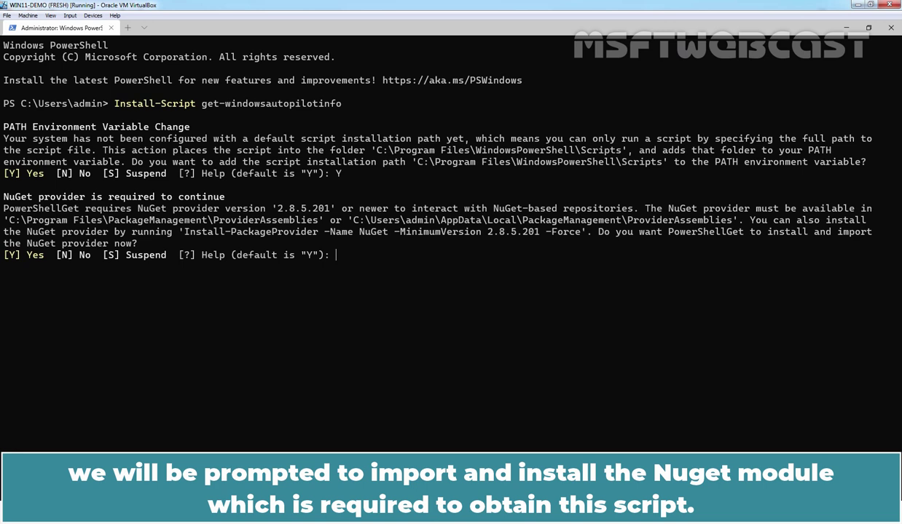
{"action": "type", "text": "Y"}
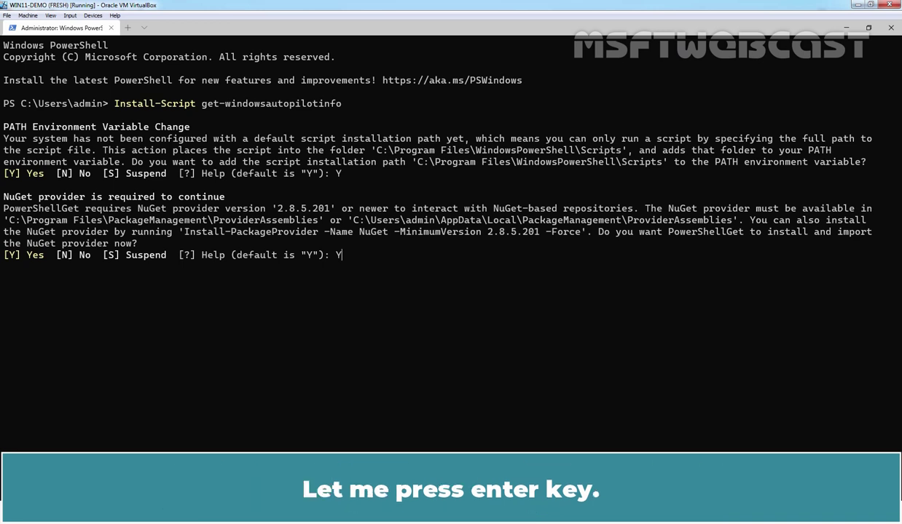
{"action": "key", "text": "Return"}
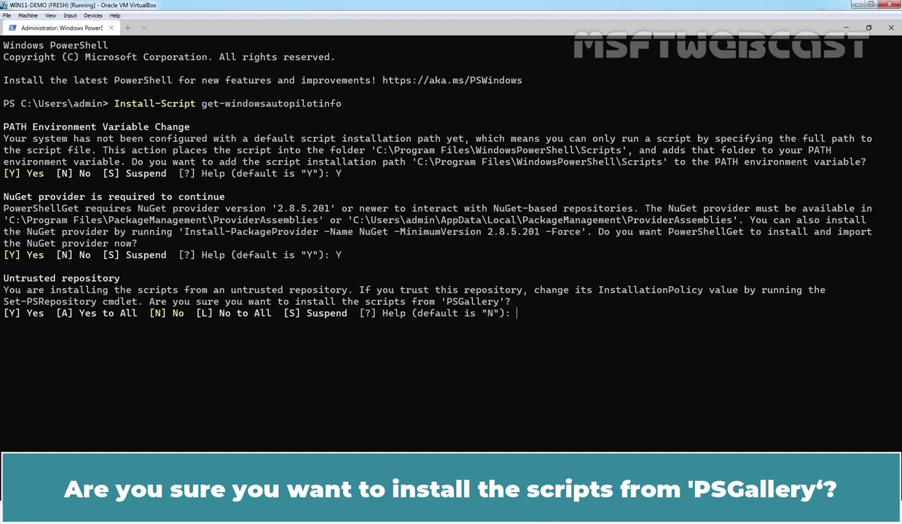
{"action": "type", "text": "Y"}
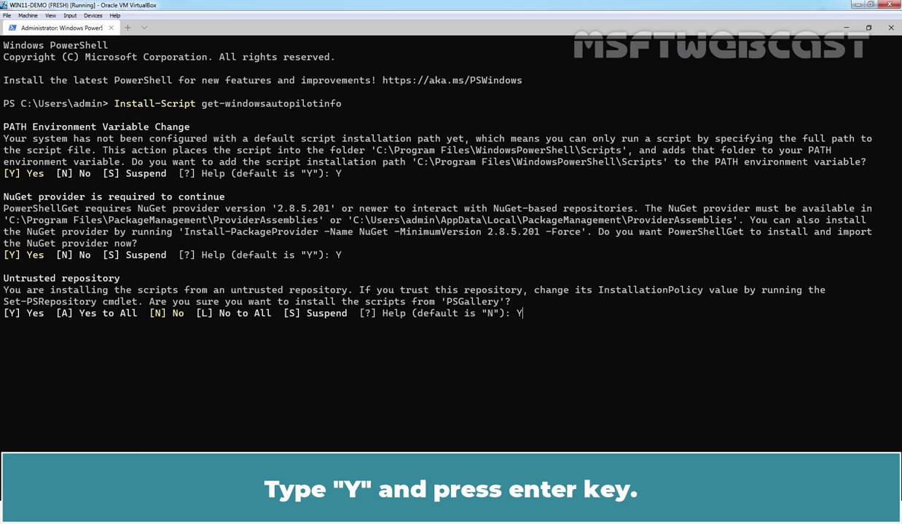
{"action": "key", "text": "Return"}
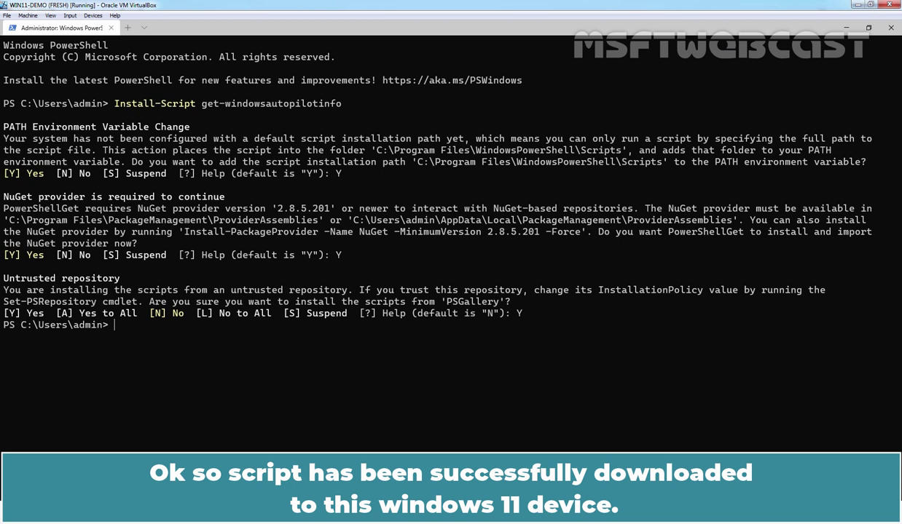
Clear the console and set the PowerShell execution policy to Unrestricted with Set-ExecutionPolicy
{"action": "type", "text": "cls"}
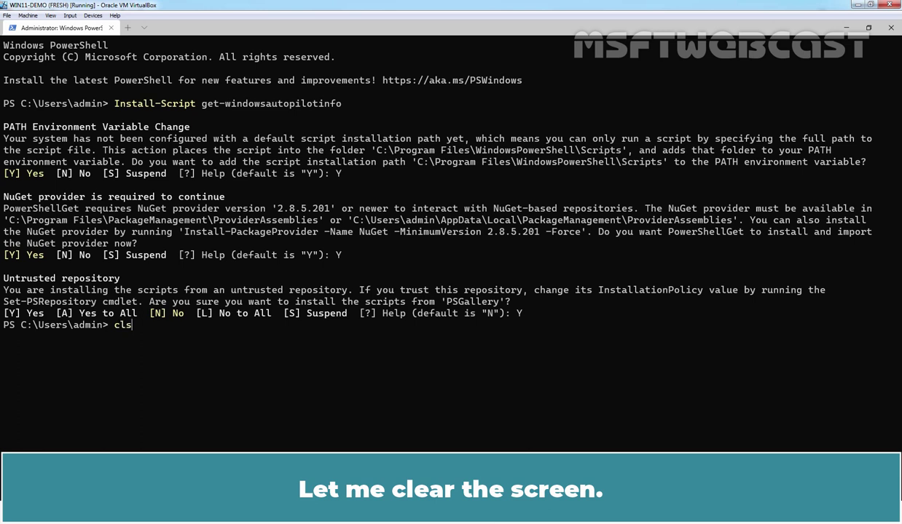
{"action": "key", "text": "Return"}
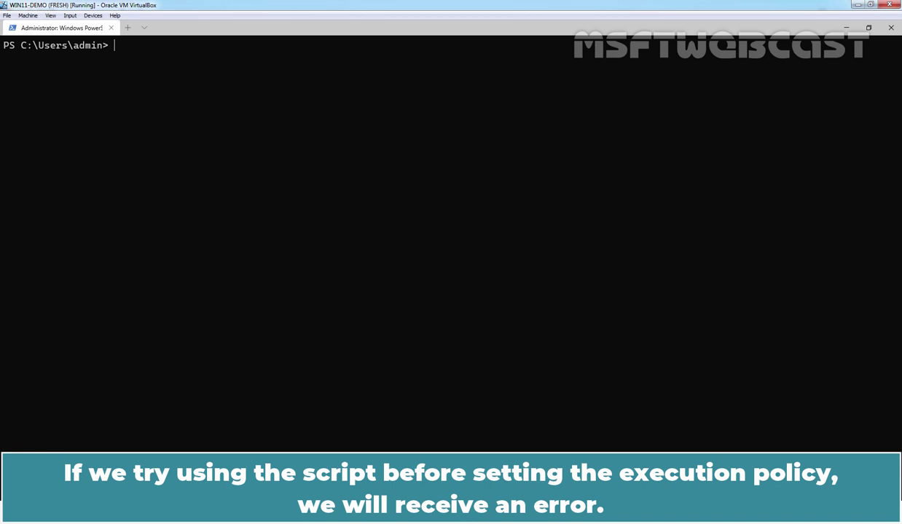
{"action": "type", "text": "set-ex"}
{"action": "key", "text": "Tab"}
{"action": "type", "text": "Unrestricted"}
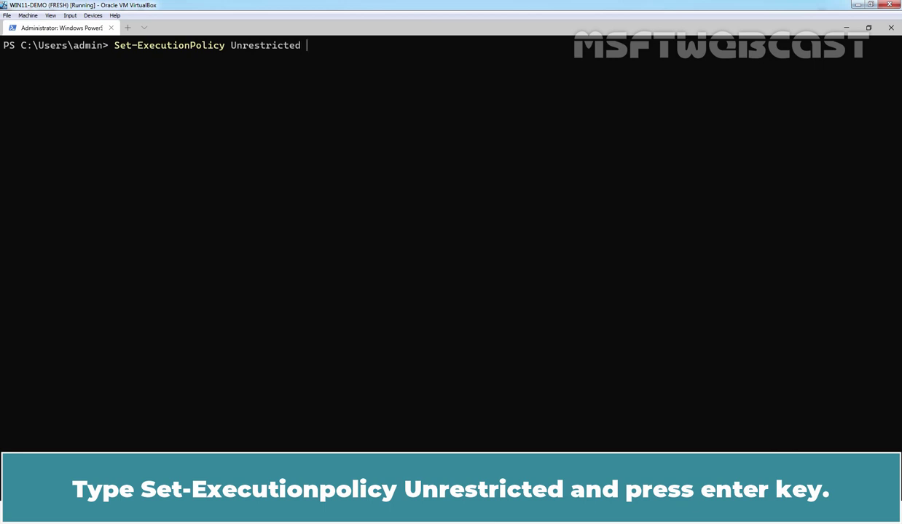
{"action": "key", "text": "Return"}
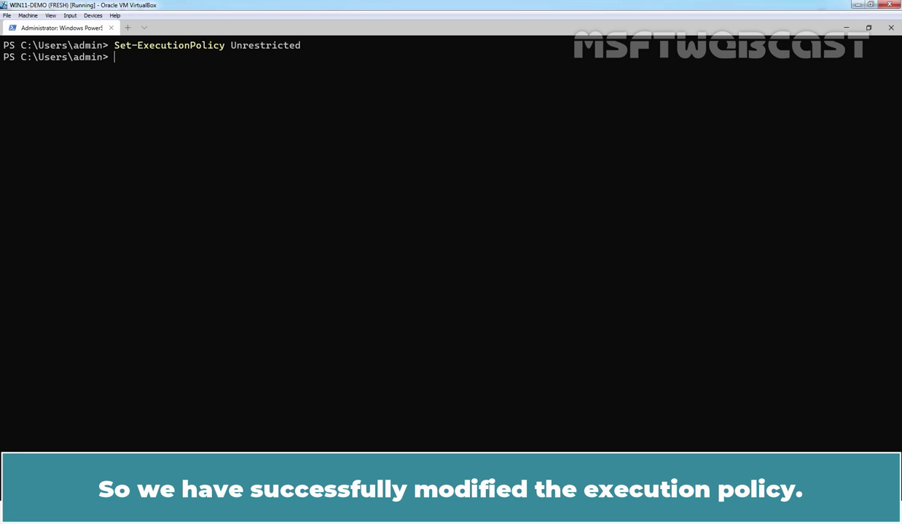
Clear the console and run Get-WindowsAutoPilotInfo.ps1 with -OutputFile APHWHashes.csv to export the device's hardware hash
{"action": "type", "text": "cls"}
{"action": "key", "text": "Return"}
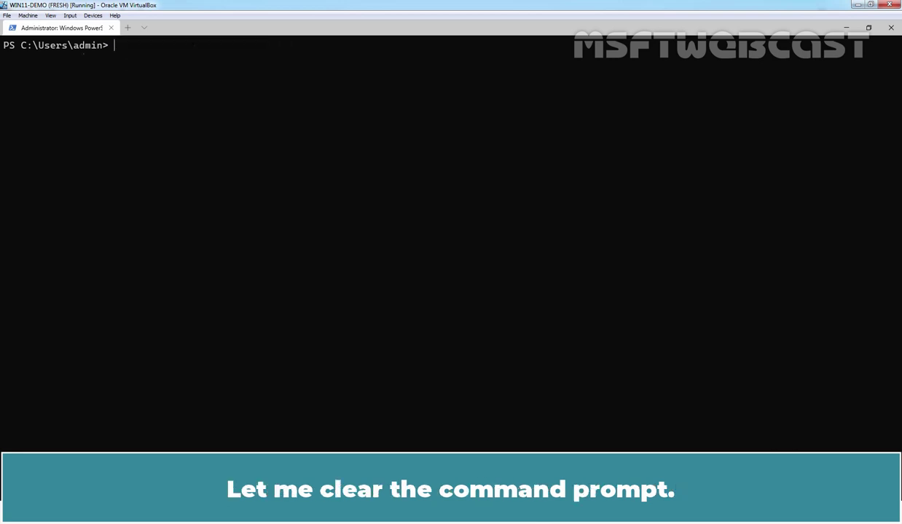
{"action": "type", "text": "get-w"}
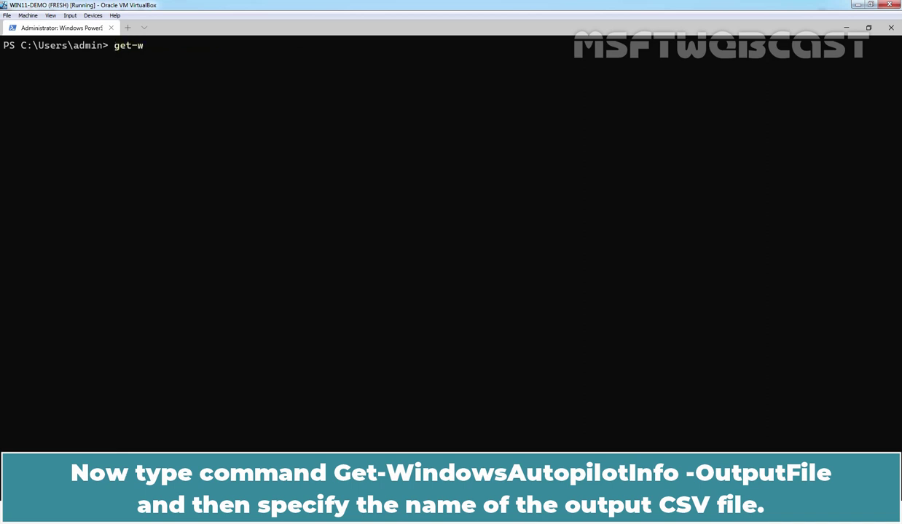
{"action": "type", "text": "indowsau"}
{"action": "key", "text": "Tab"}
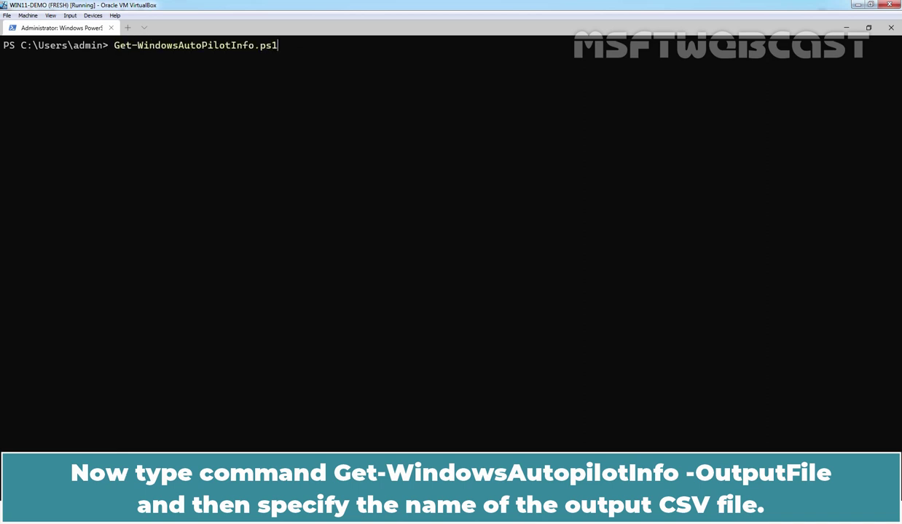
{"action": "type", "text": "-ou"}
{"action": "key", "text": "Tab"}
{"action": "type", "text": "APHW"}
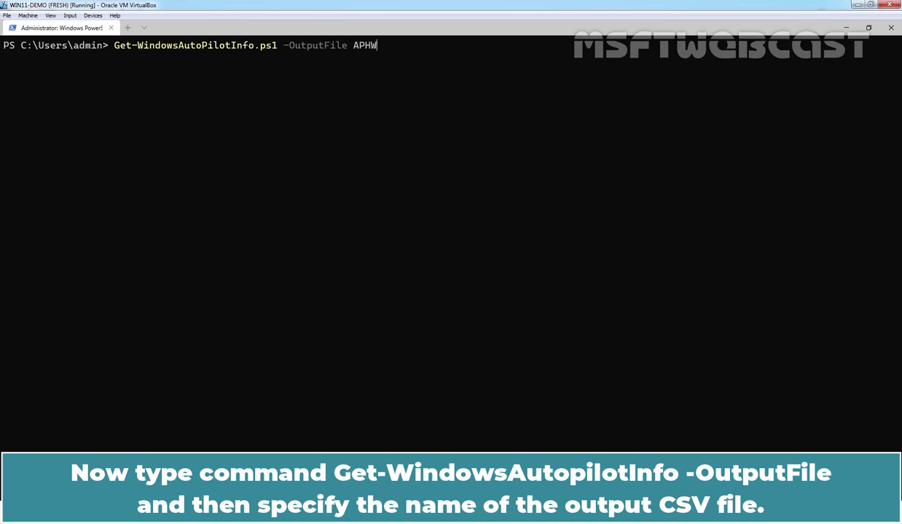
{"action": "type", "text": "Hashes.csv"}
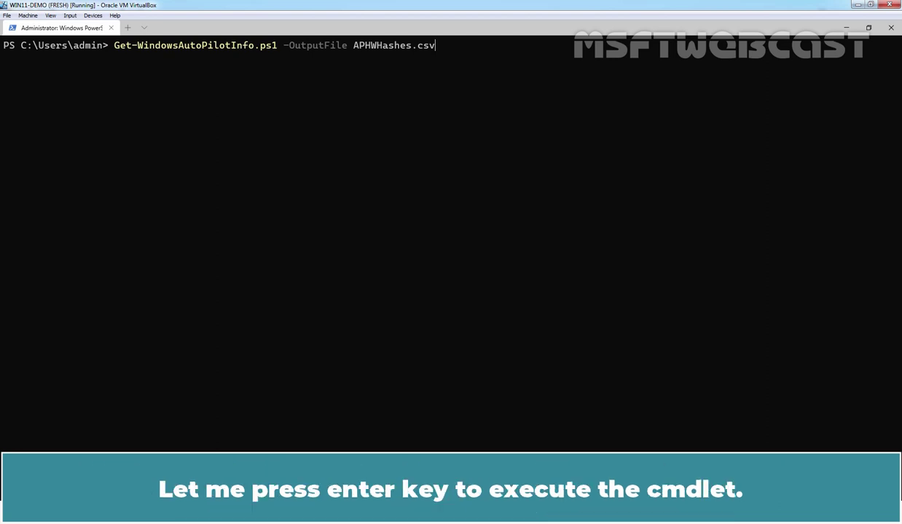
{"action": "key", "text": "Return"}
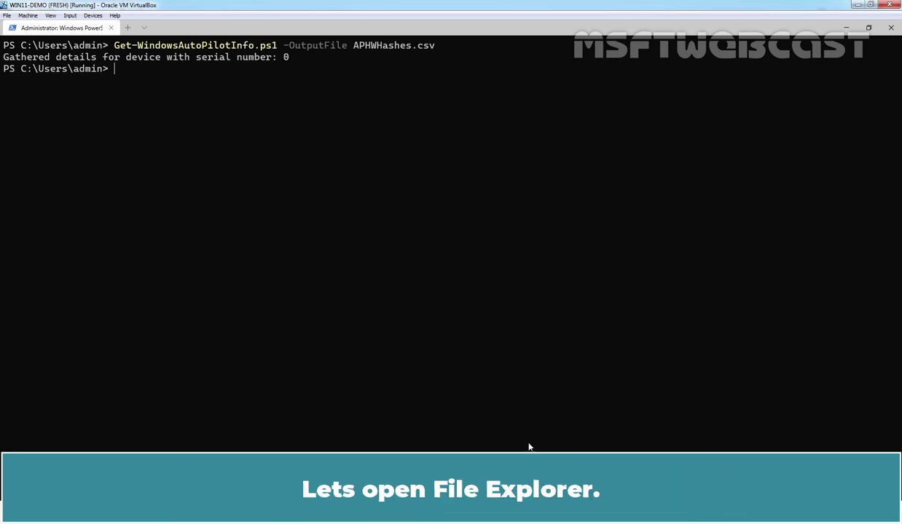
In File Explorer, browse to C:\Users\admin and locate the exported APHWHashes.csv file
{"action": "left_click", "coordinate": [483, 522]}
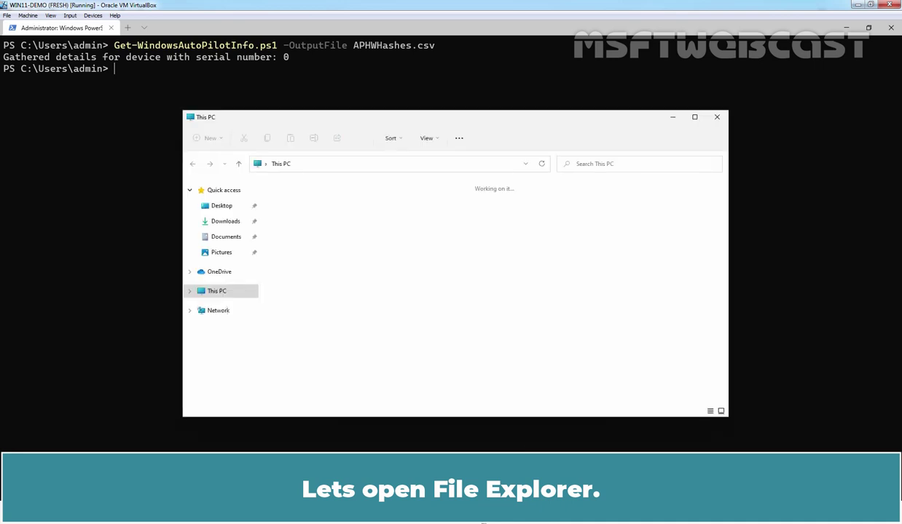
{"action": "double_click", "coordinate": [323, 276]}
{"action": "double_click", "coordinate": [288, 246]}
{"action": "double_click", "coordinate": [286, 200]}
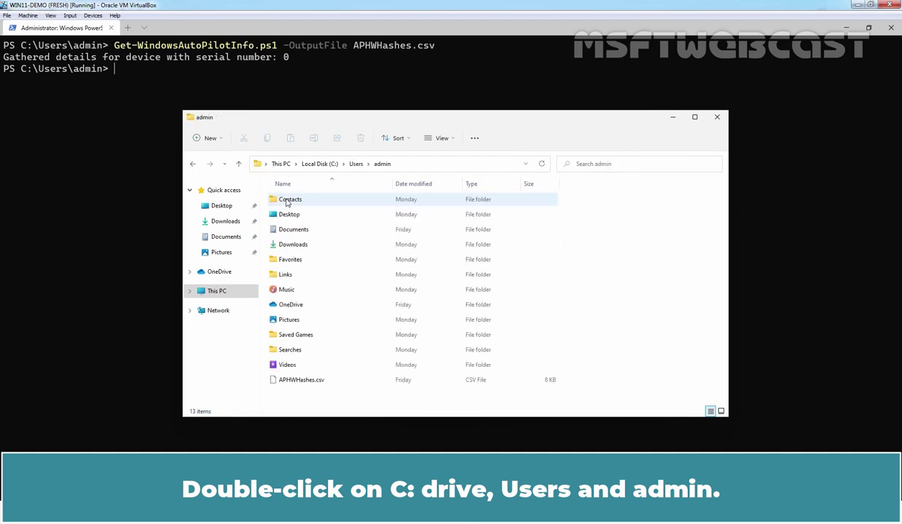
{"action": "left_click", "coordinate": [290, 382]}
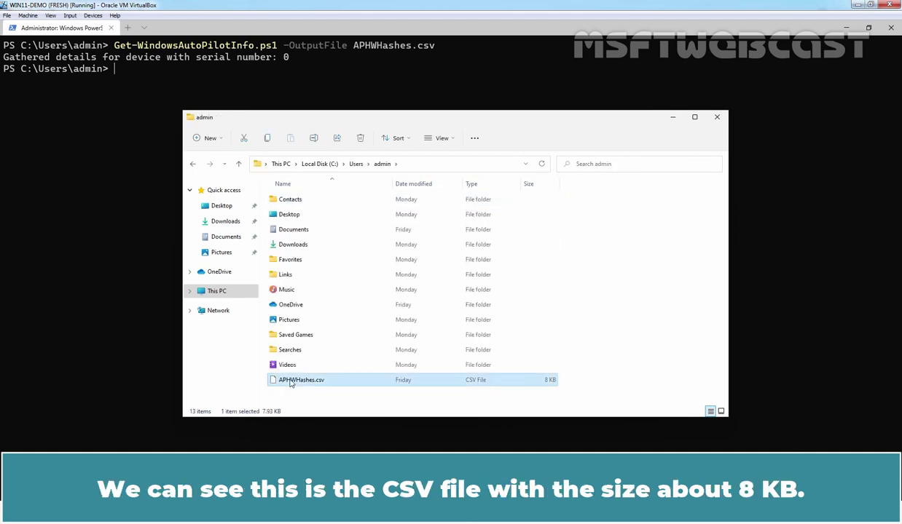
{"action": "mouse_move", "coordinate": [324, 385]}
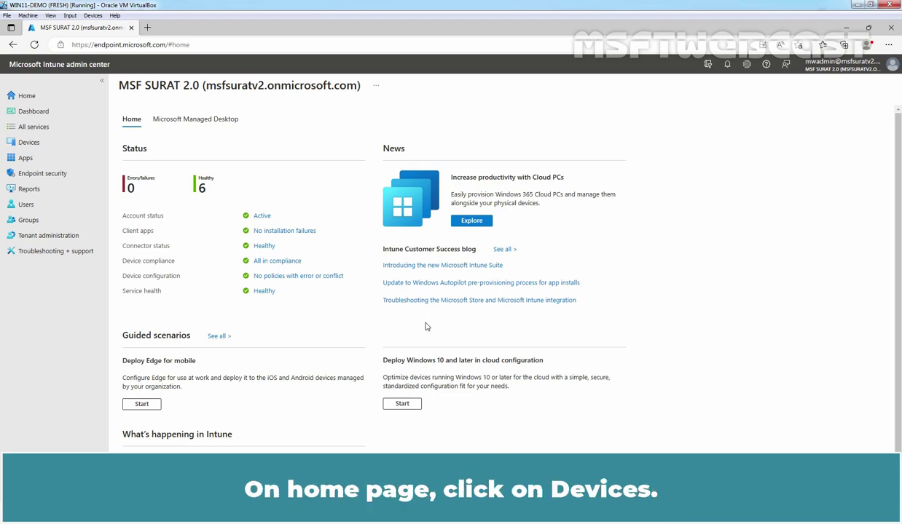
In the Microsoft Intune admin center, open the Windows Autopilot devices page from the Windows device enrollment settings
{"action": "left_click", "coordinate": [42, 147]}
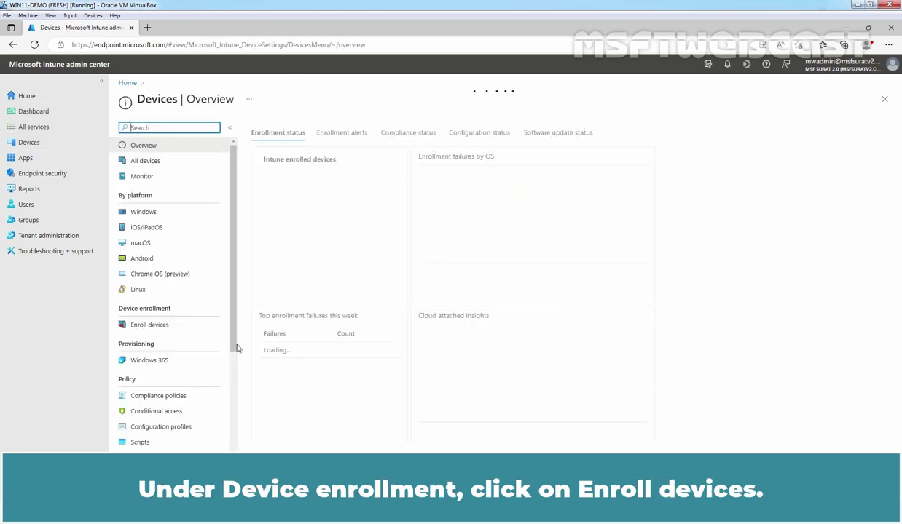
{"action": "left_click", "coordinate": [145, 325]}
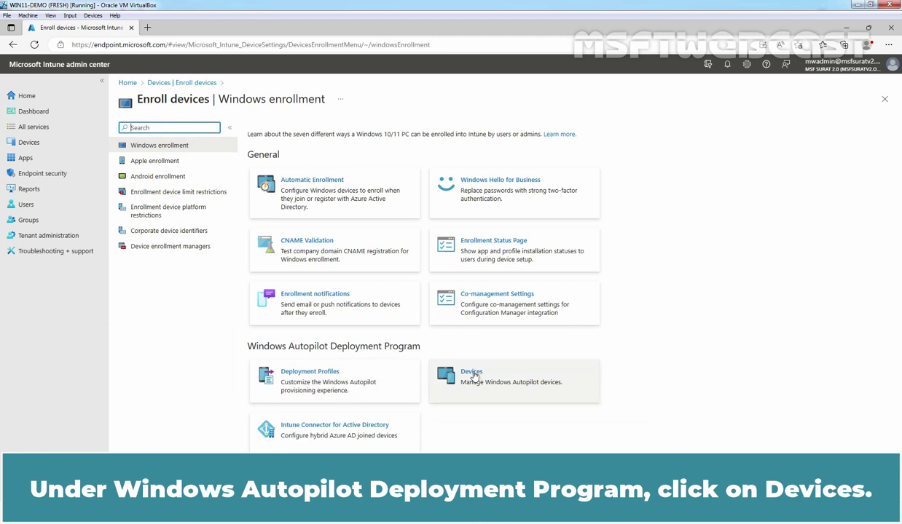
{"action": "left_click", "coordinate": [471, 373]}
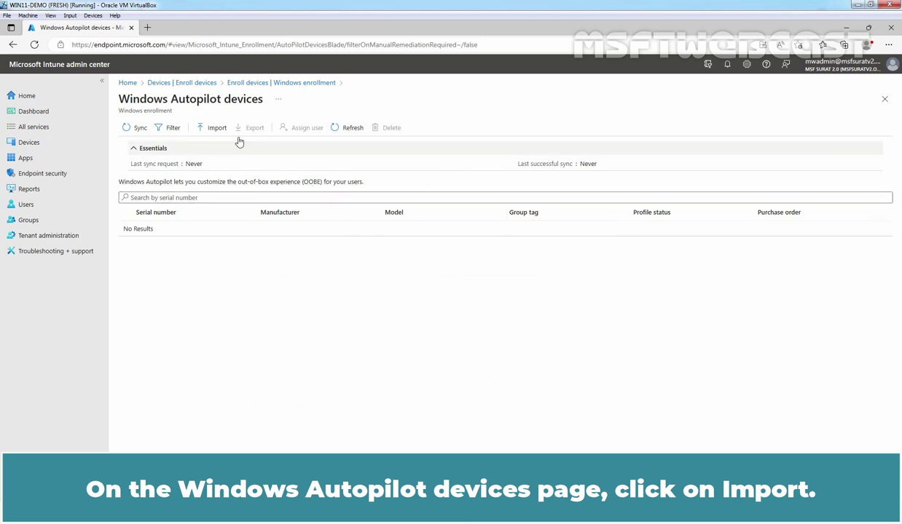
Start an Autopilot device import and choose APHWHashes.csv from the admin folder as the source list
{"action": "left_click", "coordinate": [210, 128]}
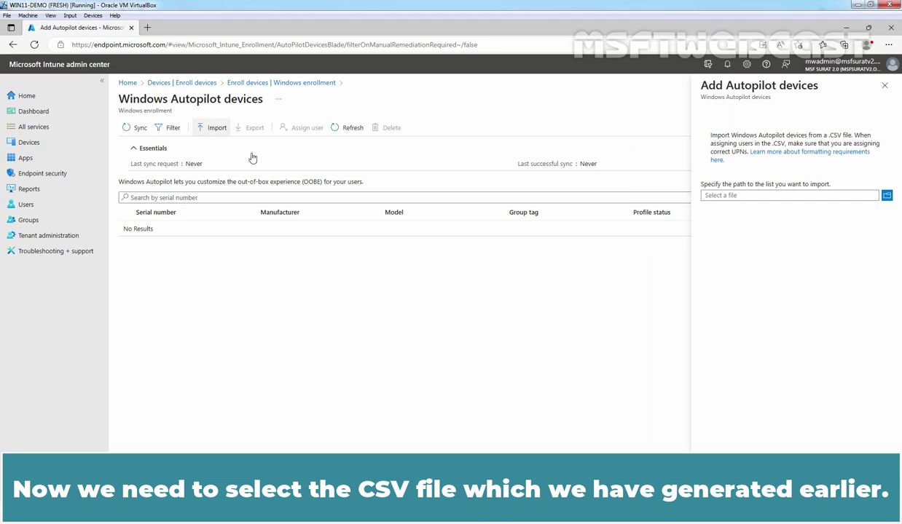
{"action": "left_click", "coordinate": [886, 196]}
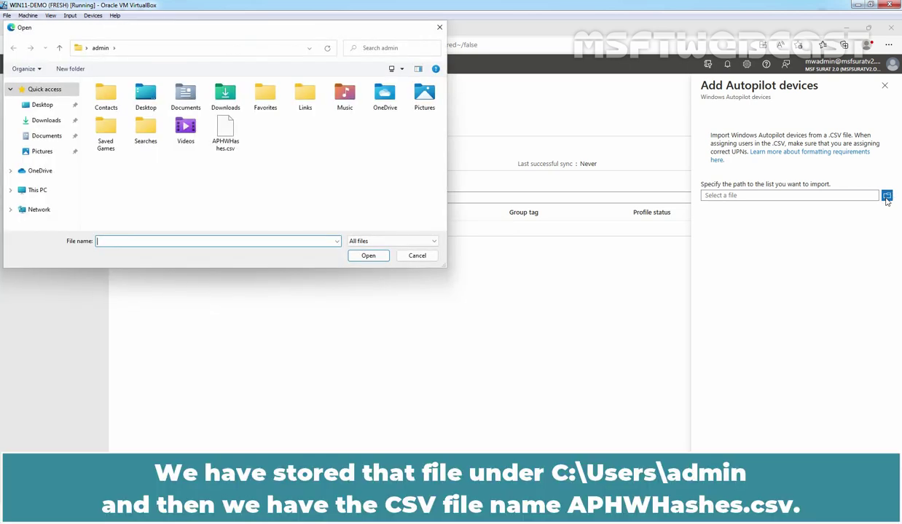
{"action": "left_click", "coordinate": [169, 50]}
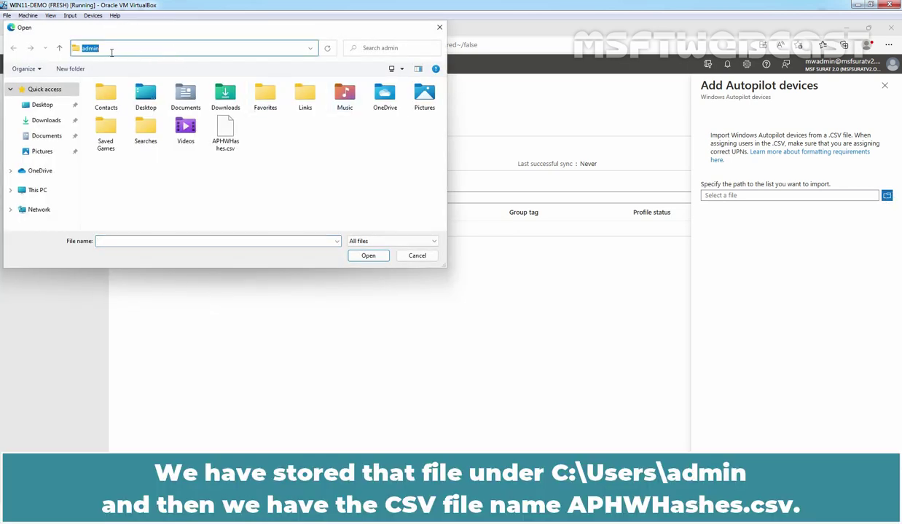
{"action": "left_click", "coordinate": [276, 175]}
{"action": "left_click", "coordinate": [221, 143]}
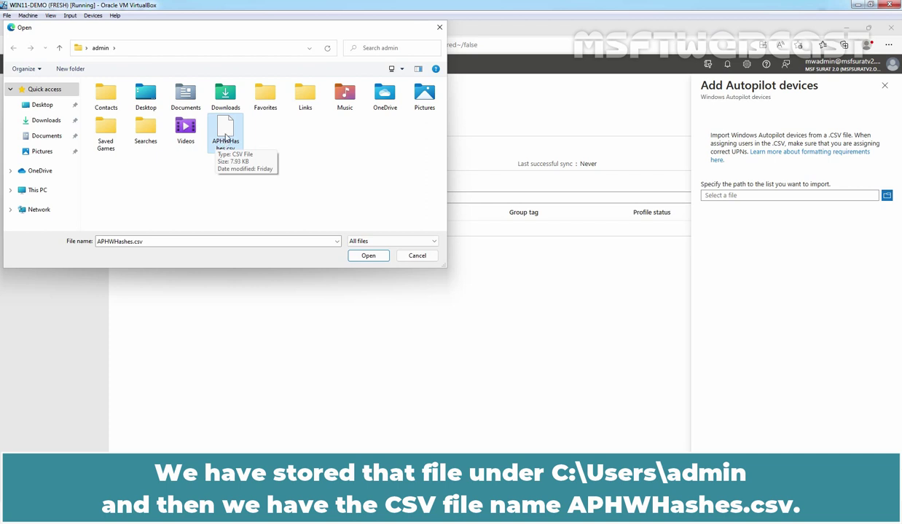
{"action": "left_click", "coordinate": [368, 256]}
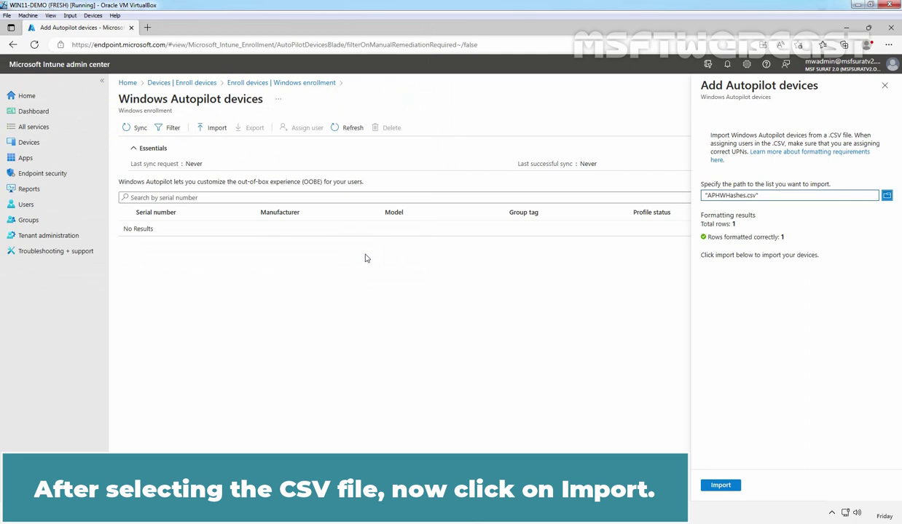
Import the device from APHWHashes.csv, refresh the Windows Autopilot devices list, and close the notifications
{"action": "left_click", "coordinate": [721, 486]}
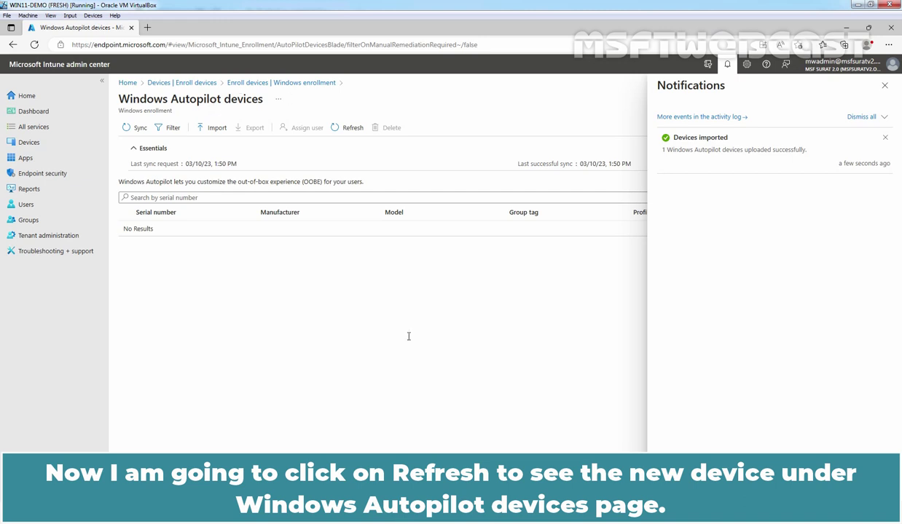
{"action": "left_click", "coordinate": [348, 129]}
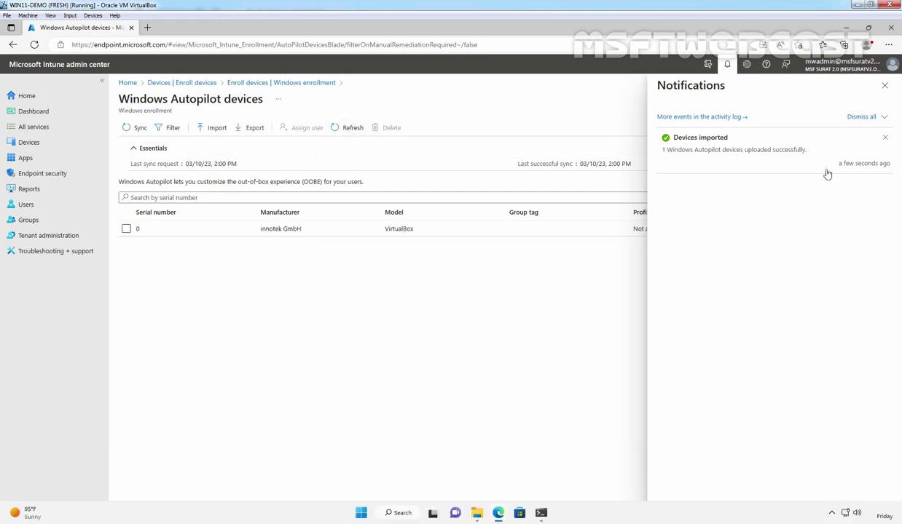
{"action": "left_click", "coordinate": [884, 86]}
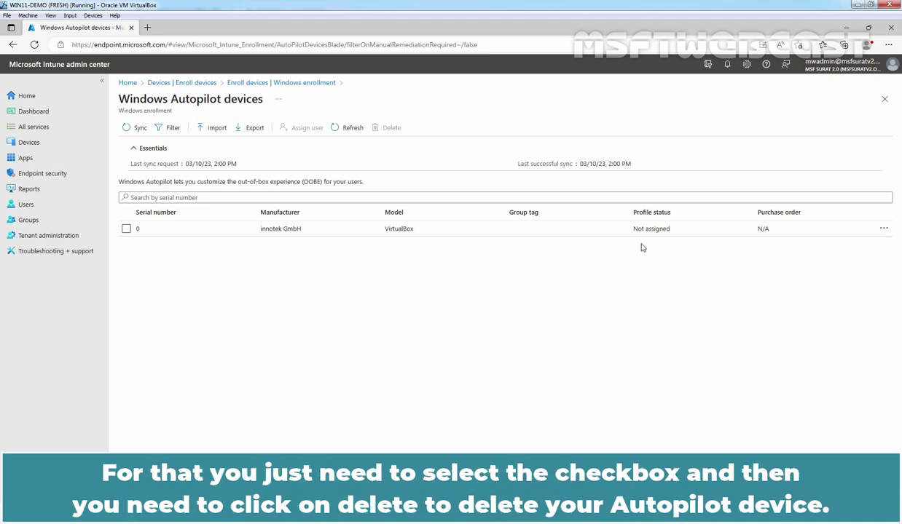
{"action": "left_click", "coordinate": [125, 230]}
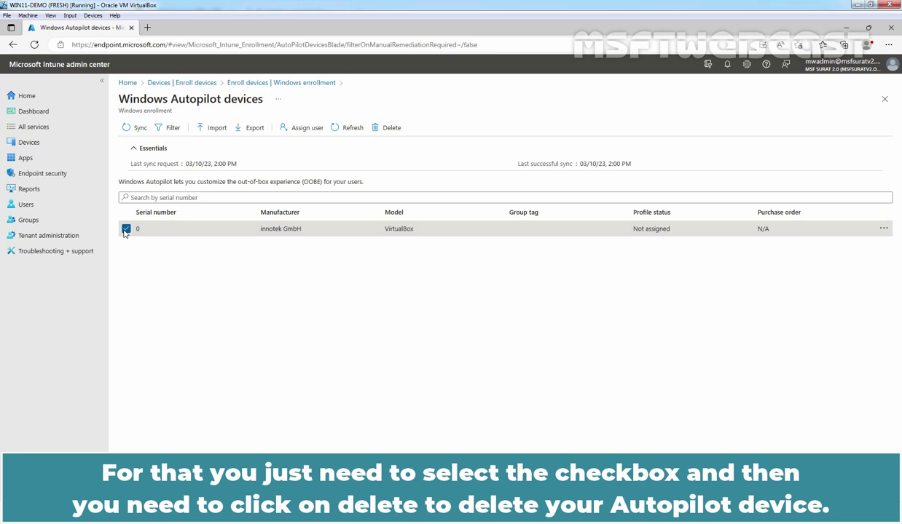
{"action": "left_click", "coordinate": [391, 128]}
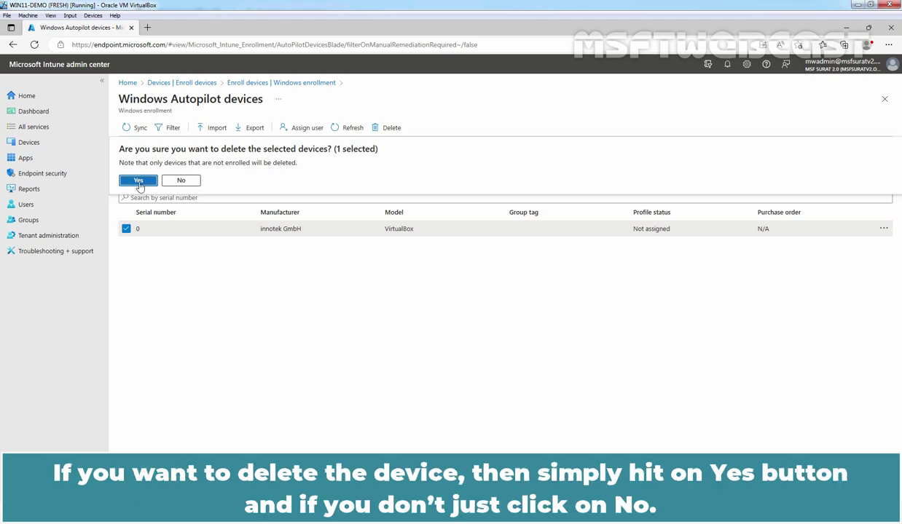
{"action": "left_click", "coordinate": [182, 181]}
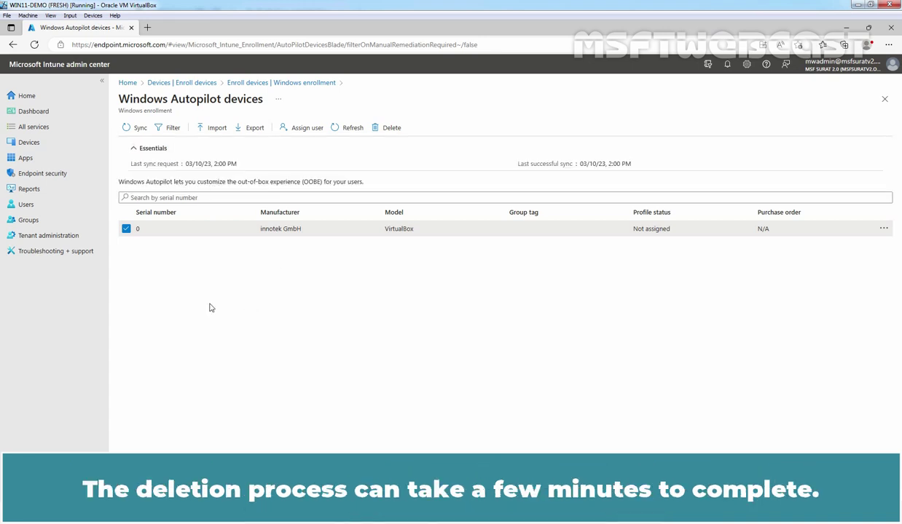